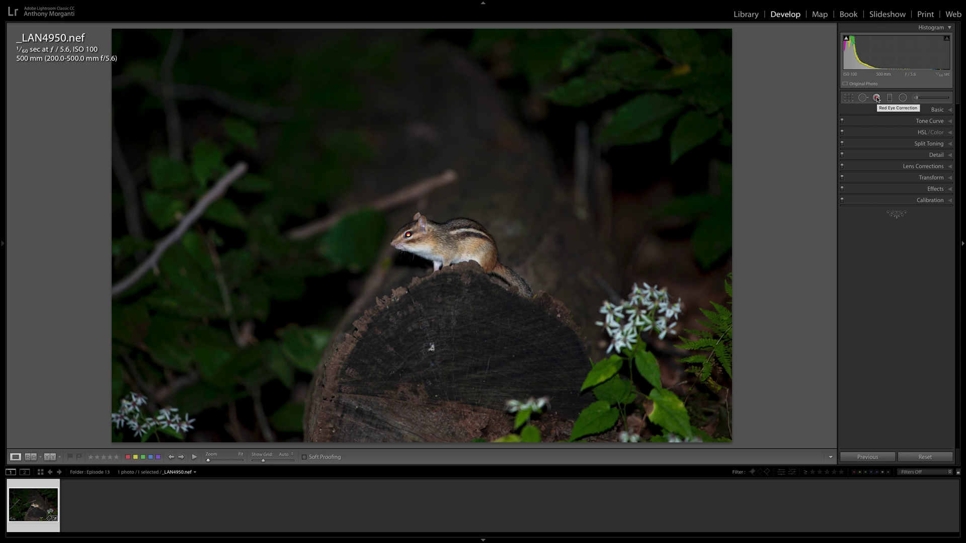
# Step: Open the Red Eye Correction tool panel under the histogram for the chipmunk photo
pyautogui.click(877, 99)
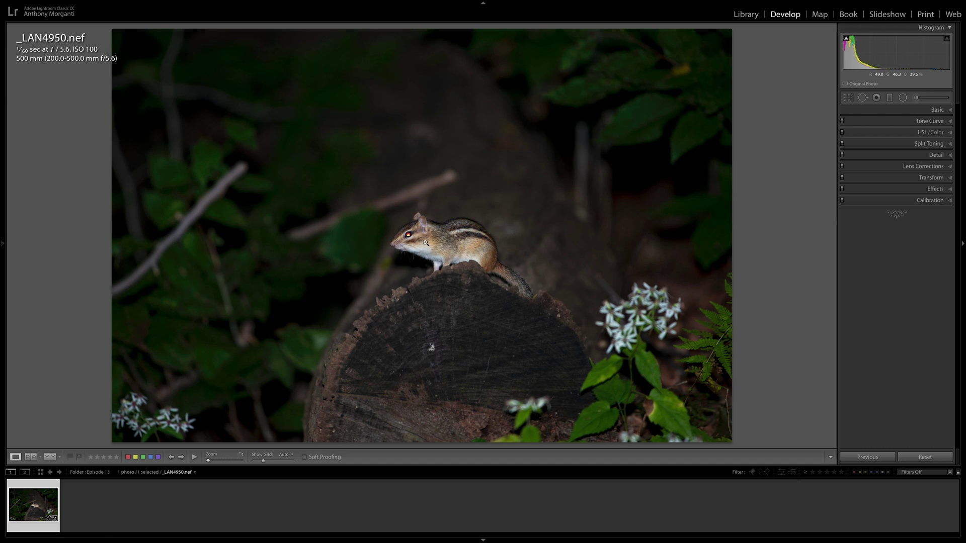
pyautogui.click(876, 98)
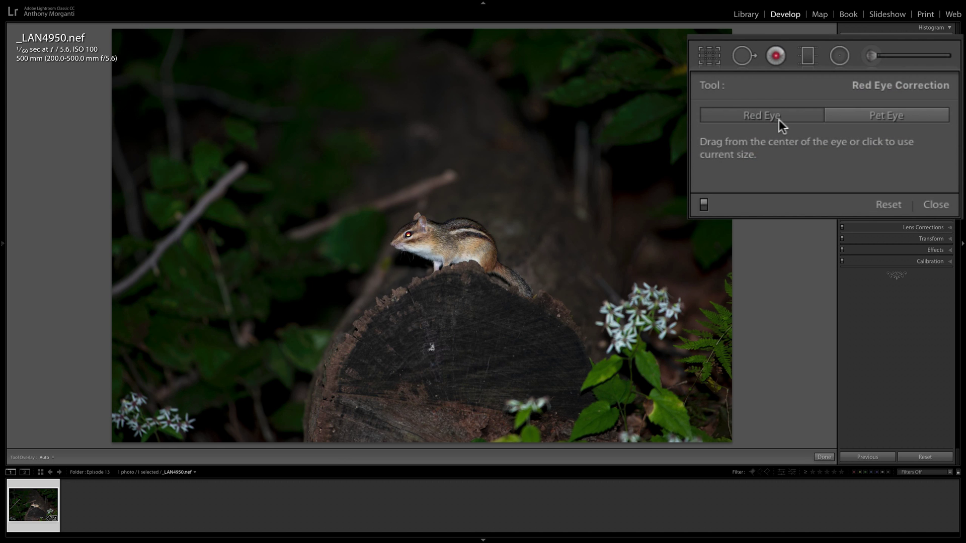
# Step: Choose Pet Eye mode after comparing it with Red Eye, then zoom in on the eye
pyautogui.click(870, 116)
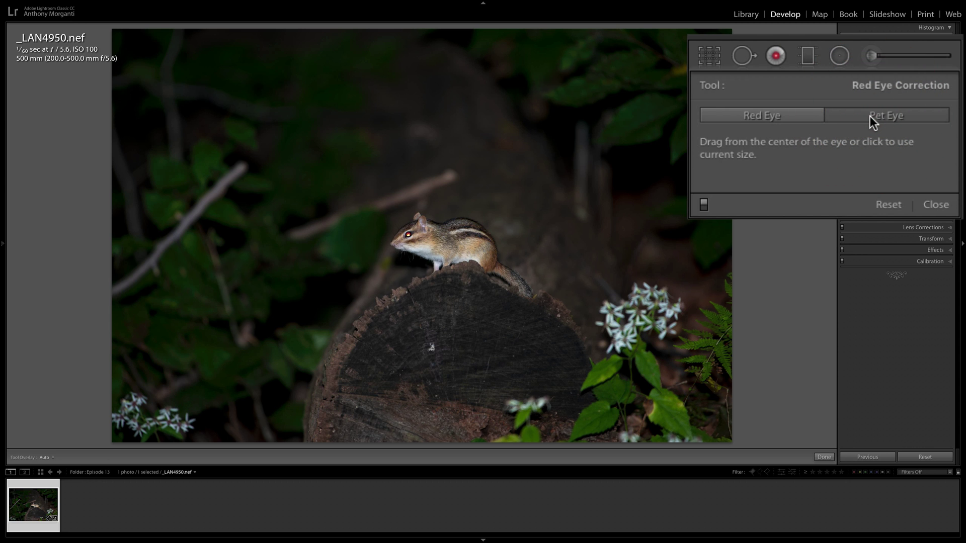
pyautogui.click(762, 115)
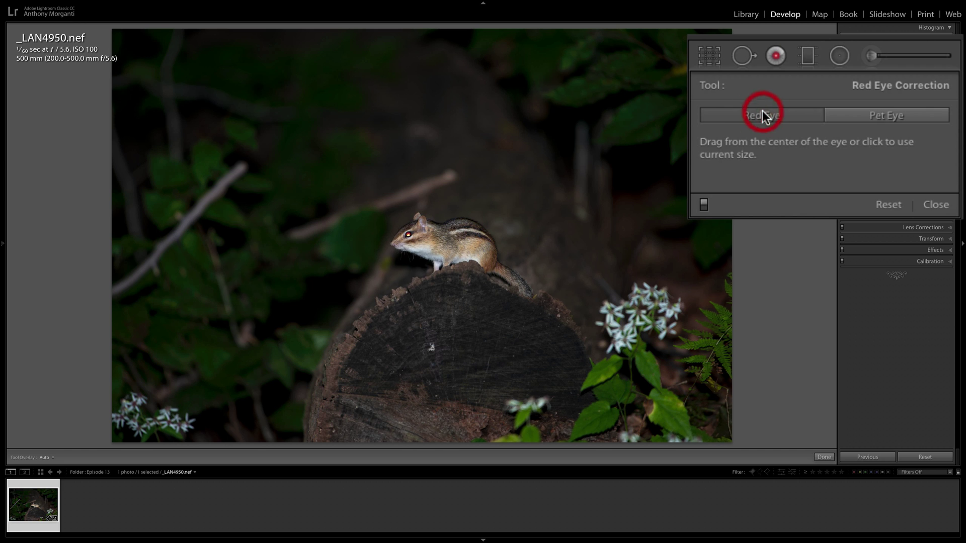
pyautogui.click(859, 116)
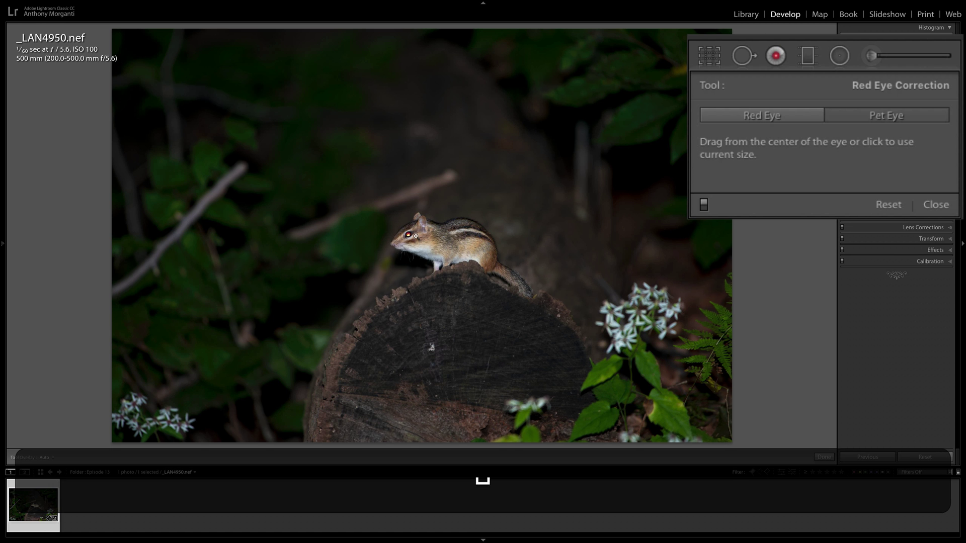
pyautogui.press('z')
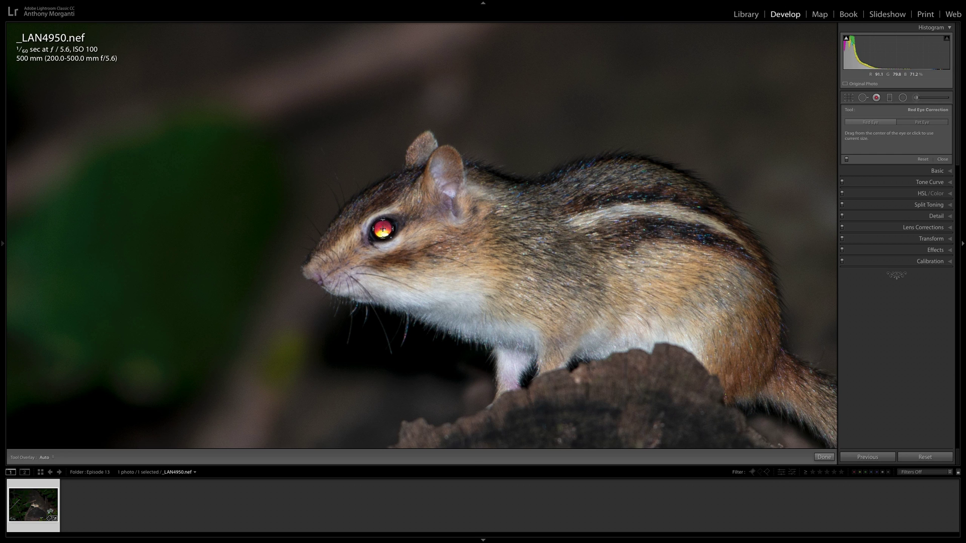
# Step: Enlarge the Pet Eye brush circle, then shrink it slightly to fit the eye
pyautogui.press(']')
pyautogui.press('[')
pyautogui.press('[')
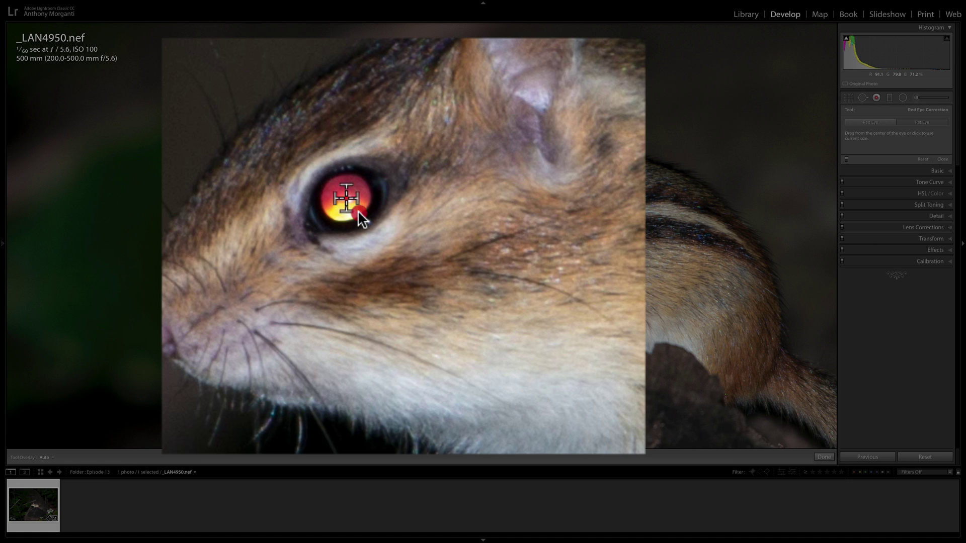
# Step: Mark the chipmunk's eye with Pet Eye, giving a dark pupil, catchlight, pupil size 50, then zoom out
pyautogui.moveTo(358, 210)
pyautogui.mouseDown()
pyautogui.moveTo(418, 217)
pyautogui.moveTo(373, 216)
pyautogui.moveTo(376, 236)
pyautogui.moveTo(379, 225)
pyautogui.mouseUp()
pyautogui.moveTo(379, 225); pyautogui.dragTo(378, 224)
pyautogui.click(379, 224)
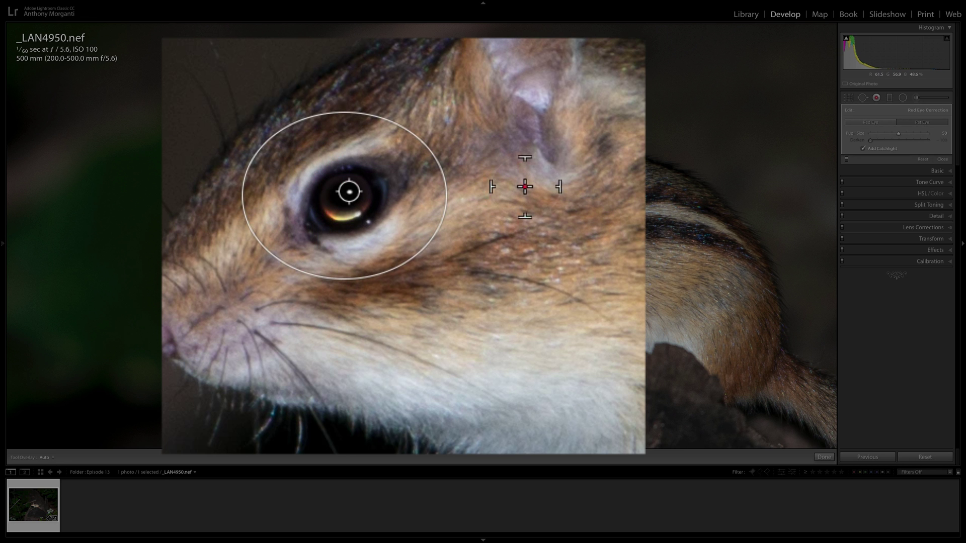
pyautogui.press('z')
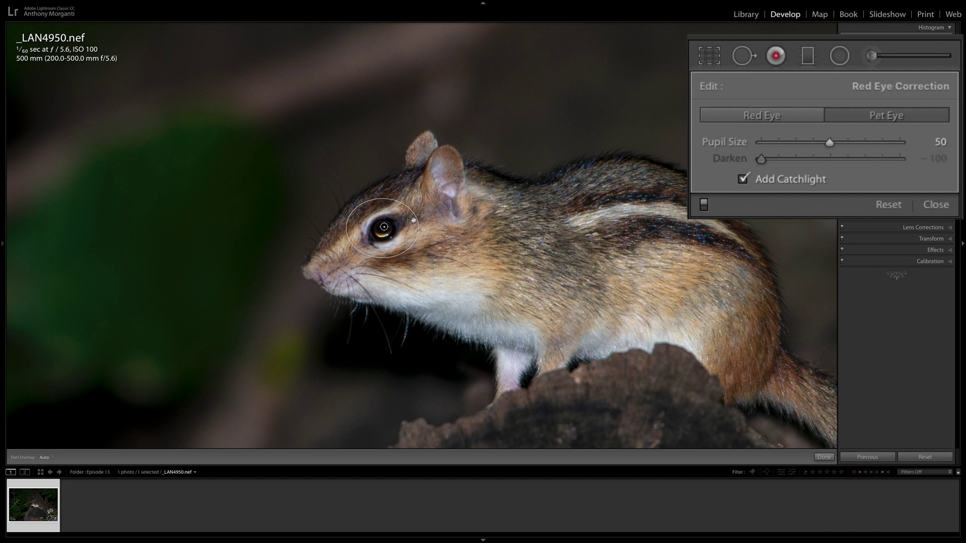
# Step: Toggle Add Catchlight off and back on, then reposition the catchlight and shift the correction lower
pyautogui.click(743, 180)
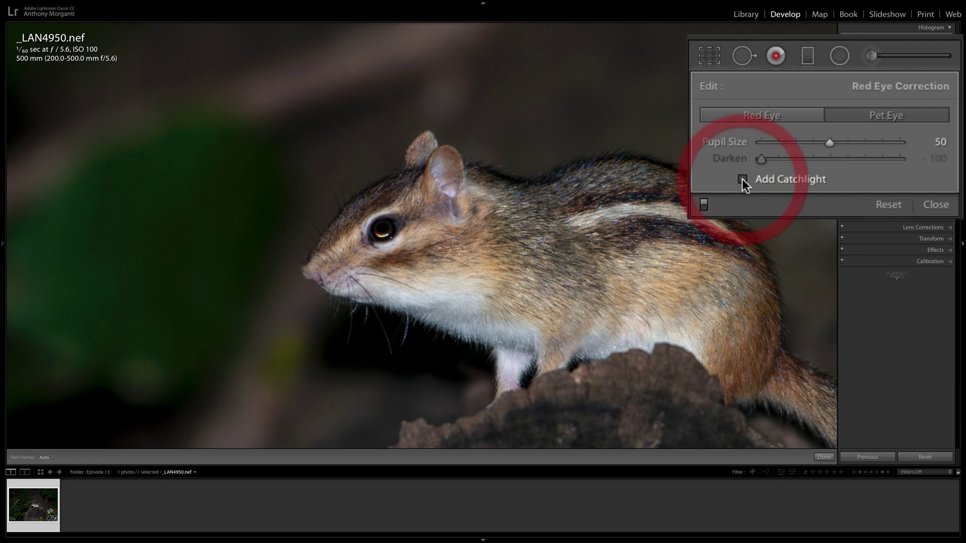
pyautogui.click(742, 180)
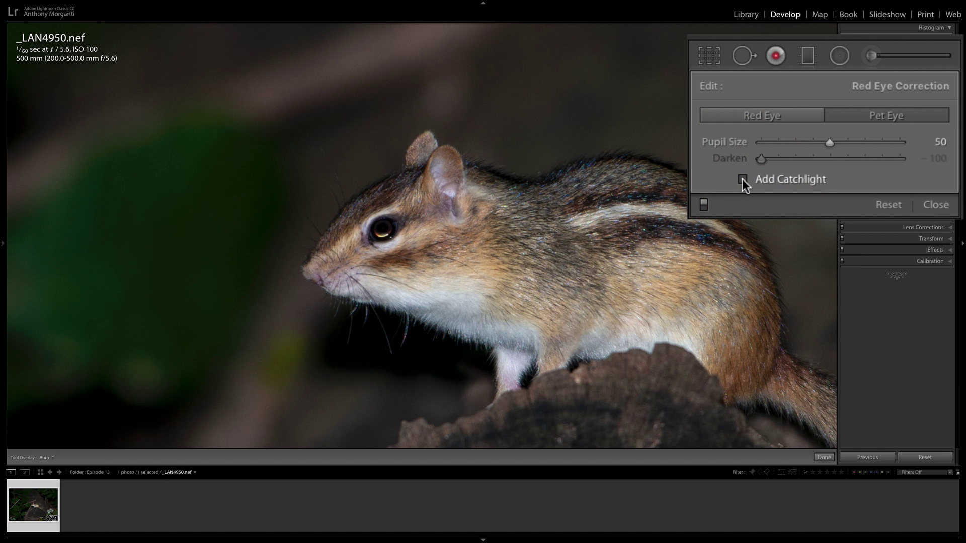
pyautogui.click(743, 180)
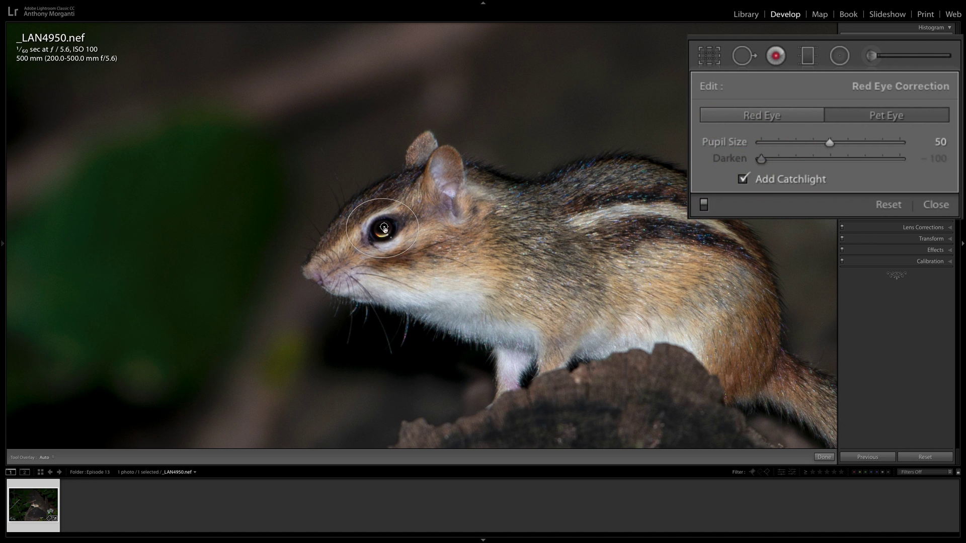
pyautogui.moveTo(385, 227); pyautogui.dragTo(384, 229)
pyautogui.moveTo(393, 219); pyautogui.dragTo(393, 221)
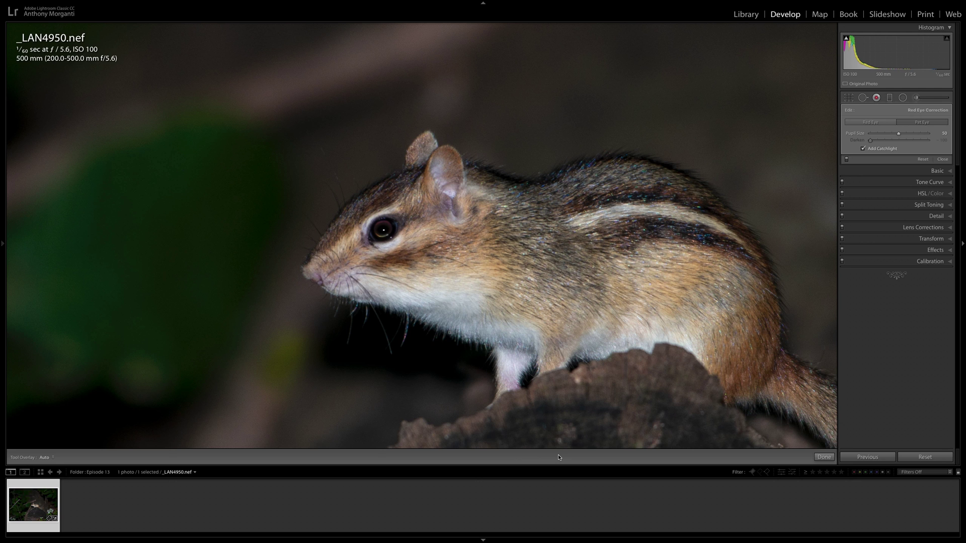
pyautogui.press('t')
pyautogui.press('t')
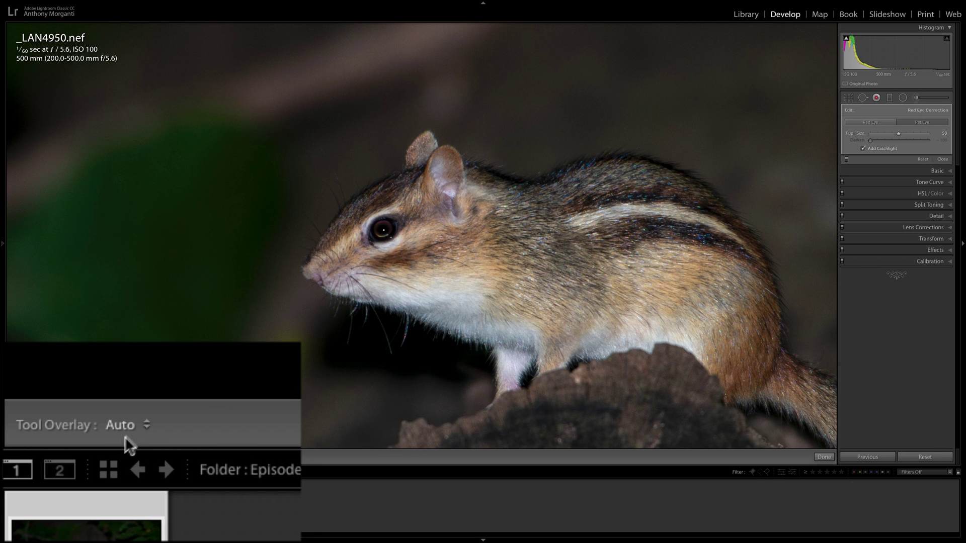
pyautogui.click(147, 425)
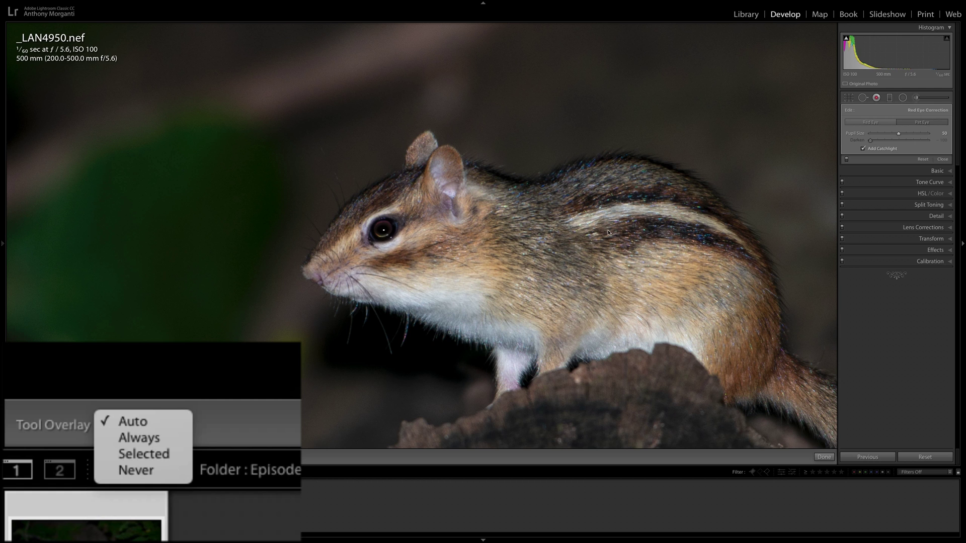
pyautogui.click(852, 280)
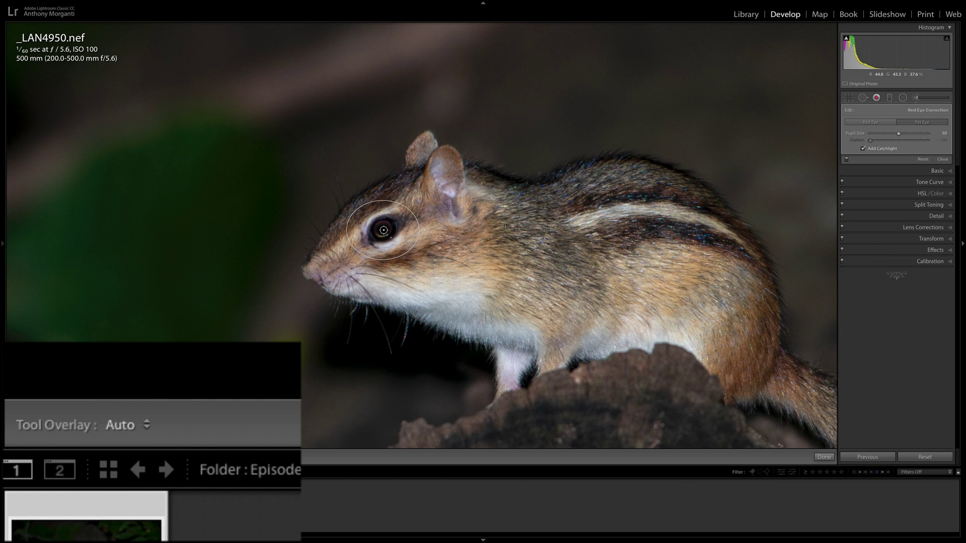
pyautogui.press('h')
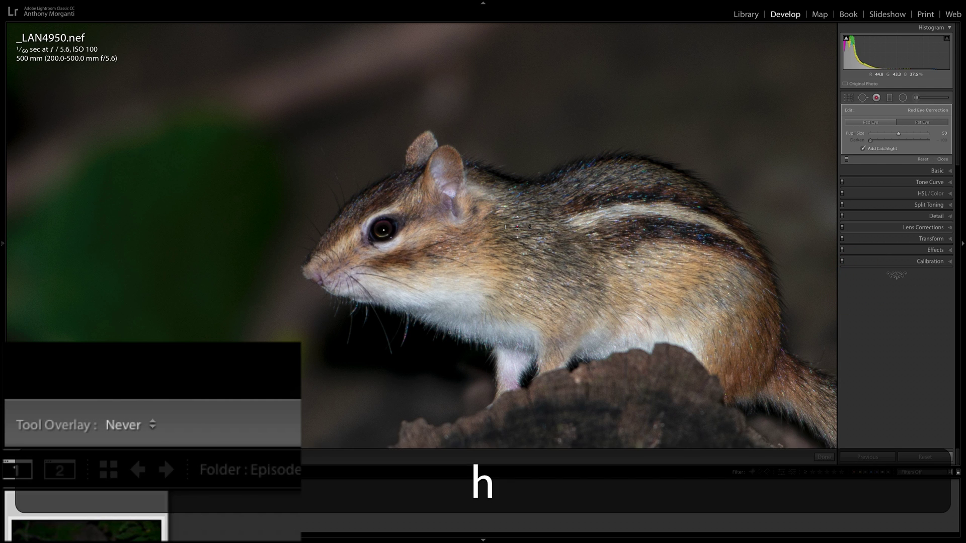
pyautogui.press('h')
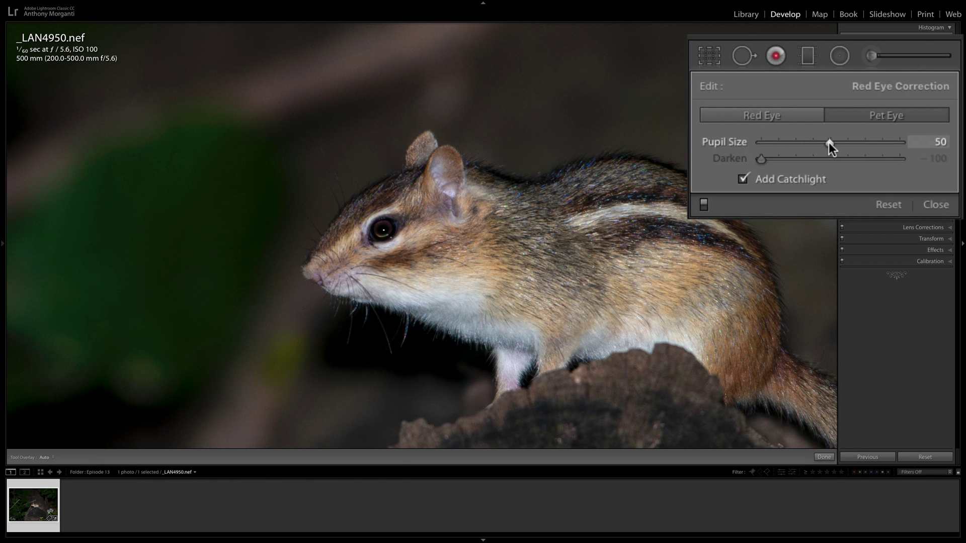
# Step: Set Pupil Size to 51, nudge the eye correction slightly right, and zoom out
pyautogui.moveTo(829, 143)
pyautogui.mouseDown()
pyautogui.moveTo(877, 143)
pyautogui.moveTo(830, 143)
pyautogui.mouseUp()
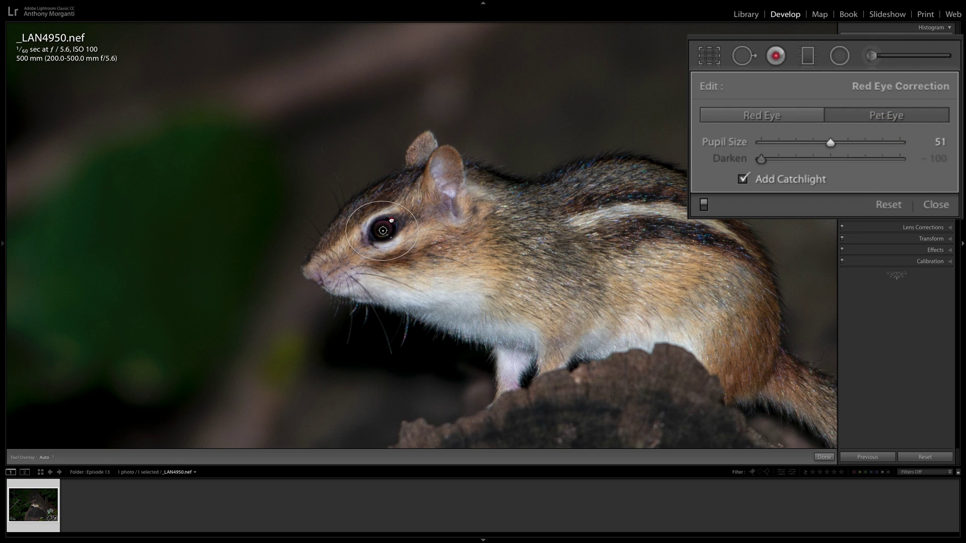
pyautogui.moveTo(391, 220); pyautogui.dragTo(393, 221)
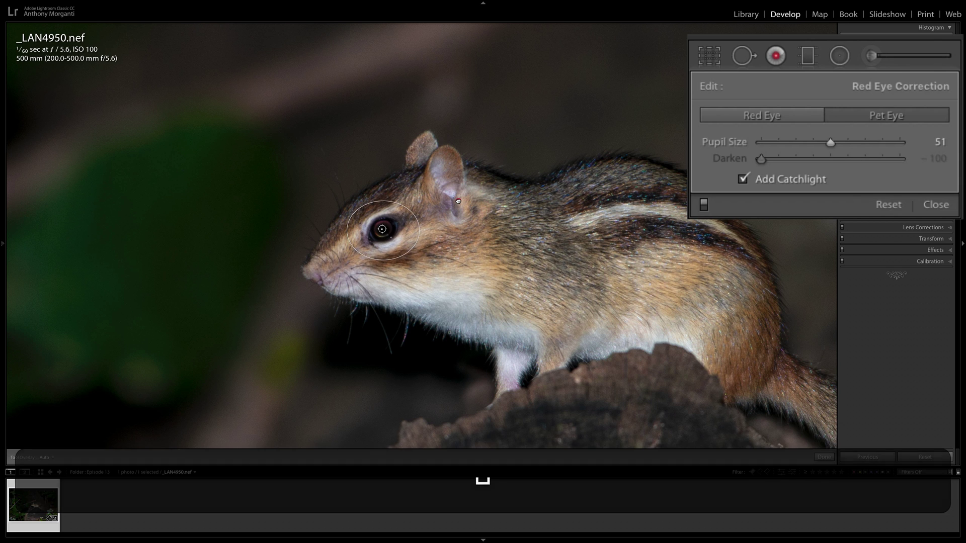
pyautogui.press('z')
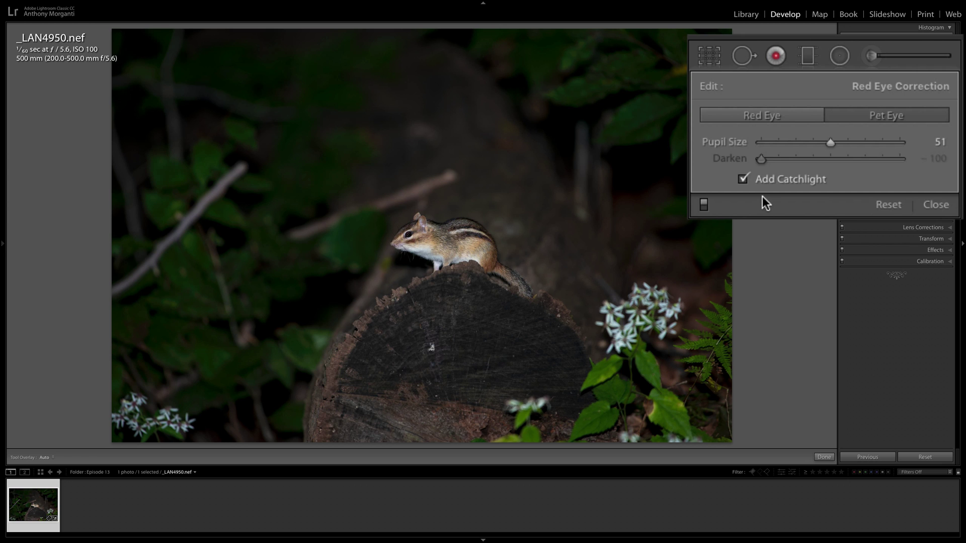
# Step: Show the existing eye correction, zoom in, and pan to centre the chipmunk
pyautogui.click(408, 234)
pyautogui.press('z')
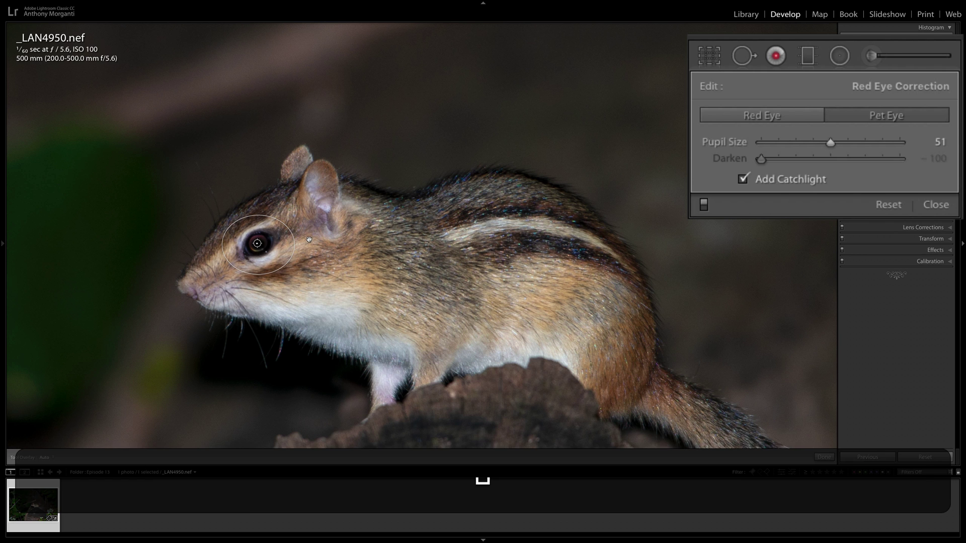
pyautogui.moveTo(309, 240); pyautogui.dragTo(459, 226)
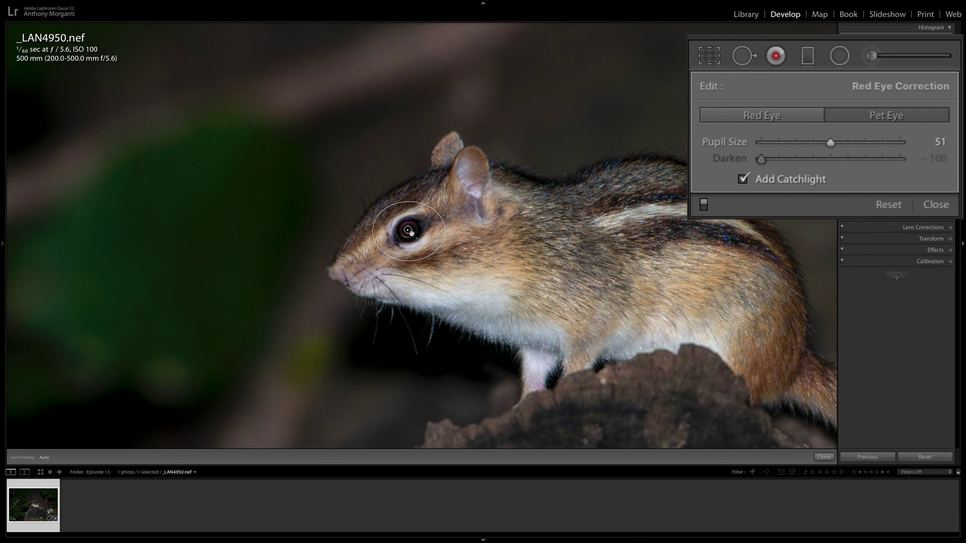
# Step: Delete the existing eye correction pin, switch to Red Eye mode, and resize the brush
pyautogui.press('BackSpace')
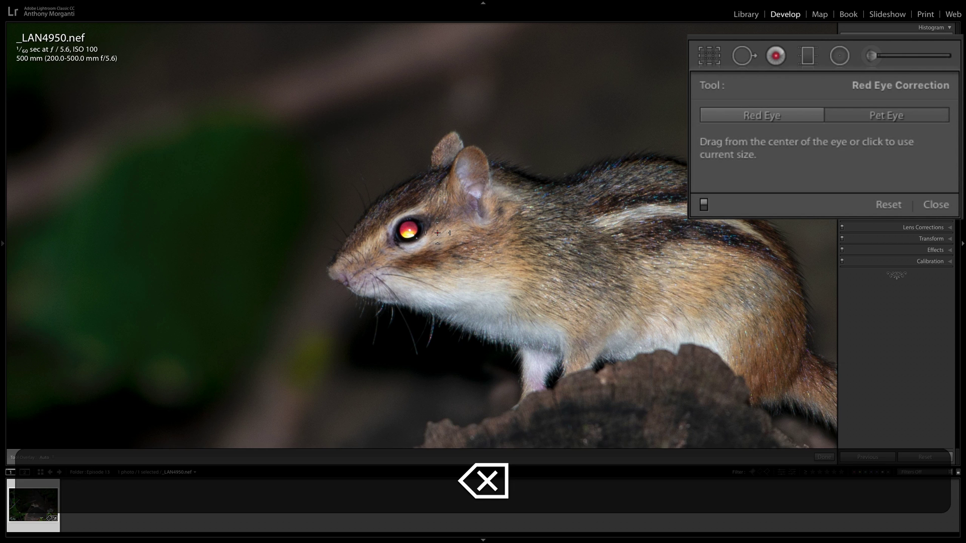
pyautogui.click(777, 113)
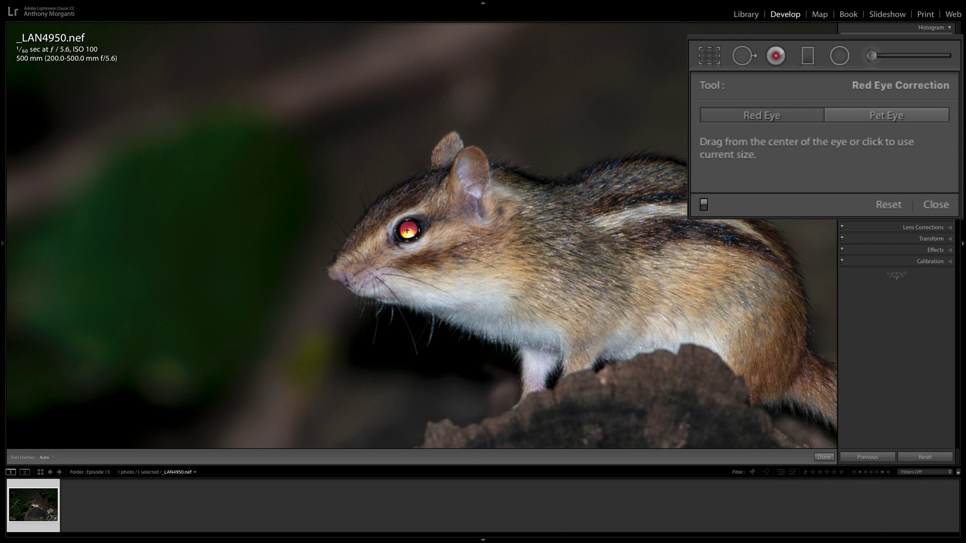
pyautogui.press('[')
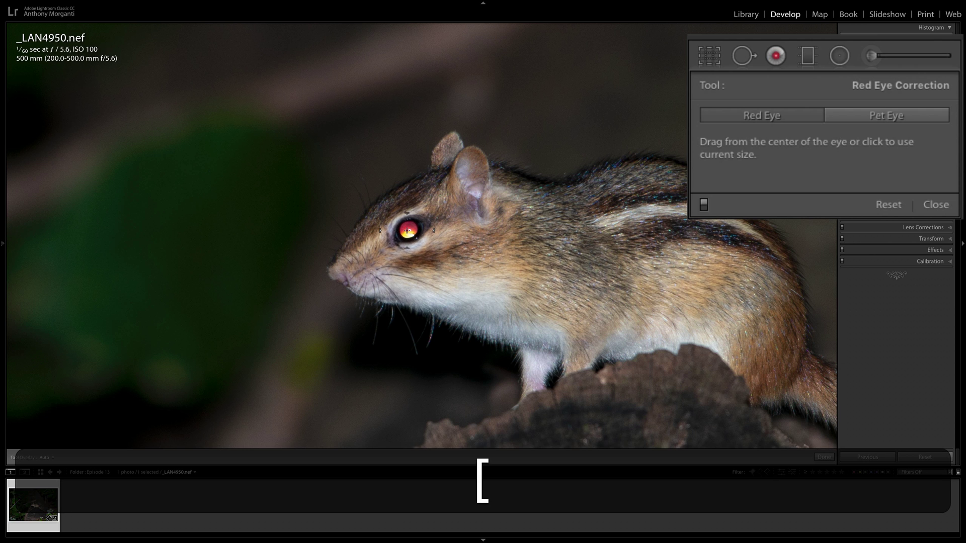
pyautogui.press(']')
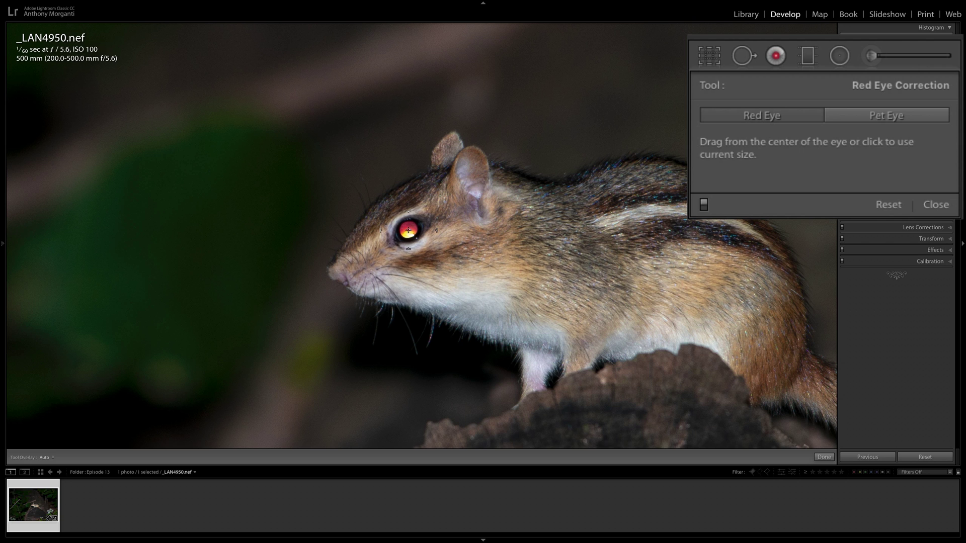
# Step: Draw a new red-eye circle over the pupil and set Darken to -75 with Pupil Size 54
pyautogui.click(409, 230)
pyautogui.moveTo(409, 229)
pyautogui.mouseDown()
pyautogui.moveTo(434, 234)
pyautogui.moveTo(419, 240)
pyautogui.mouseUp()
pyautogui.moveTo(409, 231); pyautogui.dragTo(442, 230)
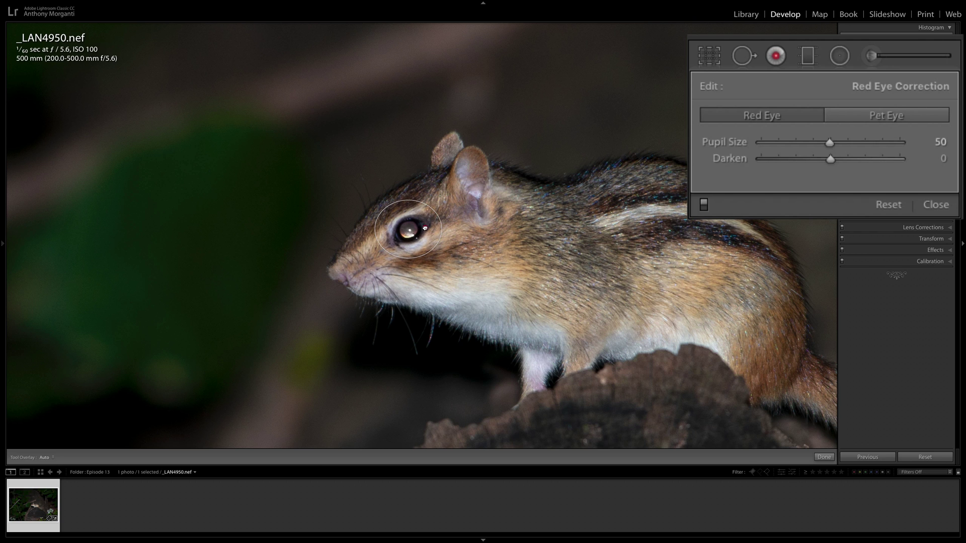
pyautogui.moveTo(425, 229); pyautogui.dragTo(426, 231)
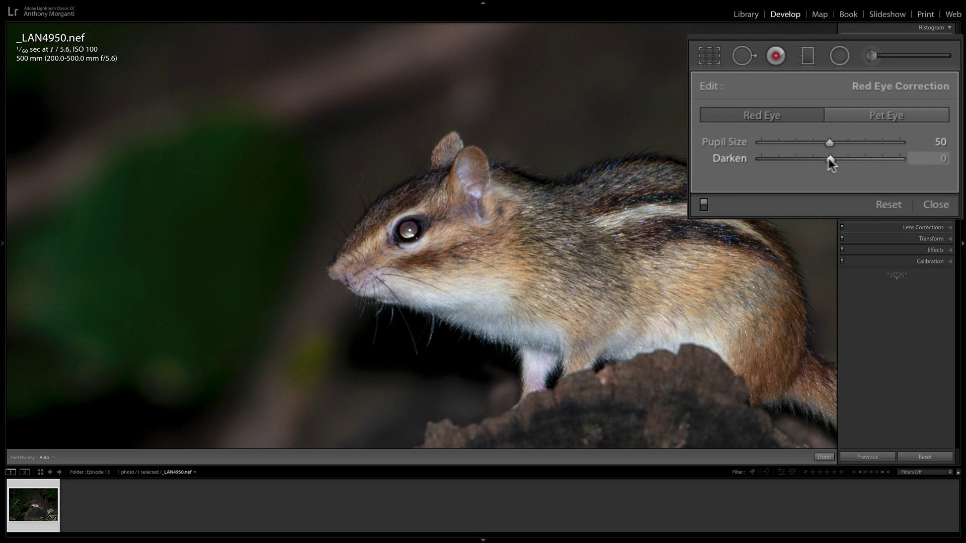
pyautogui.moveTo(832, 158); pyautogui.dragTo(783, 157)
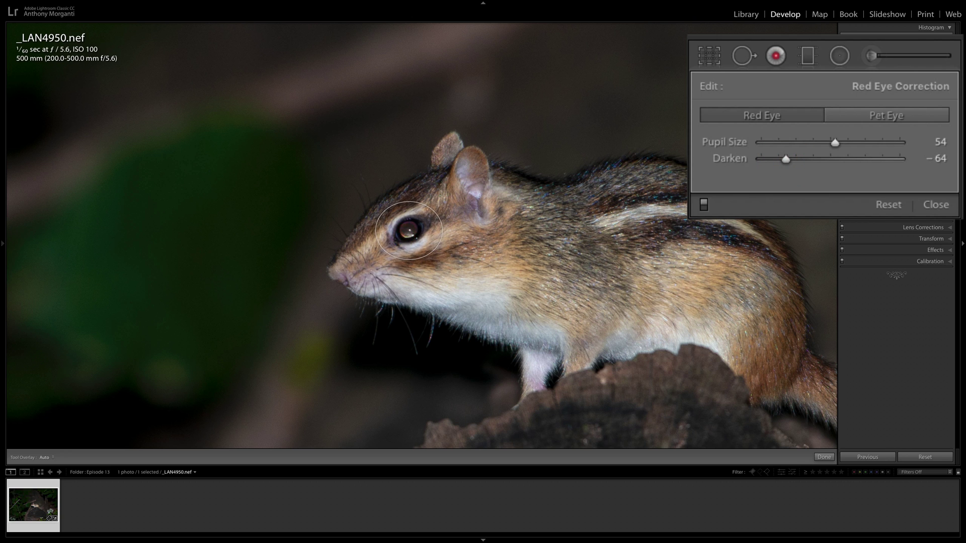
pyautogui.moveTo(784, 157); pyautogui.dragTo(778, 159)
# Step: Reframe the close-up on the chipmunk, then set Darken to -100 and Pupil Size to 59
pyautogui.press('space')
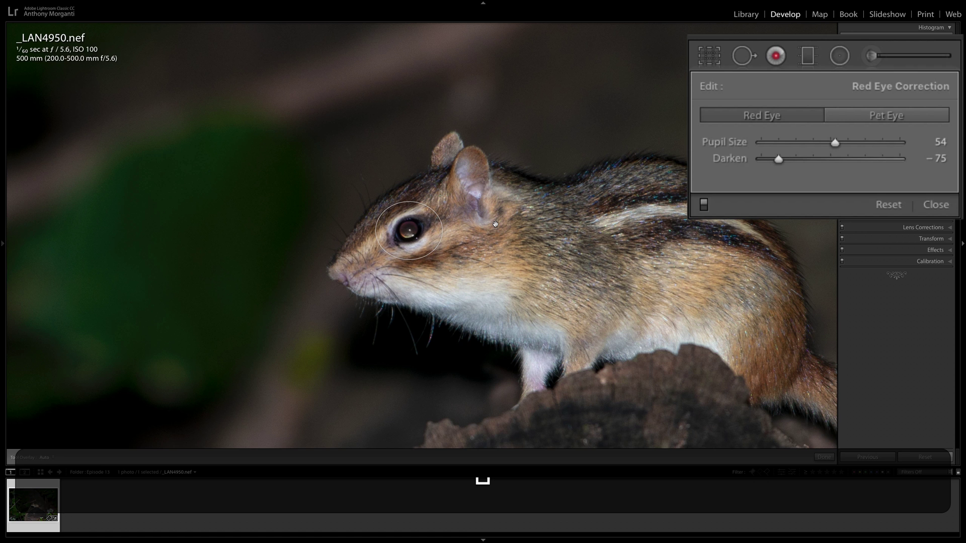
pyautogui.click(495, 224)
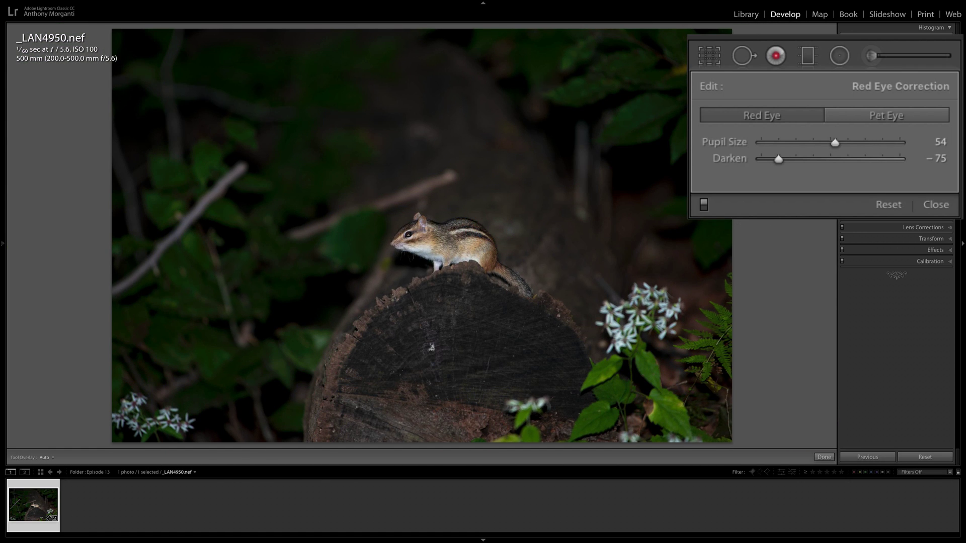
pyautogui.press('space')
pyautogui.click(461, 227)
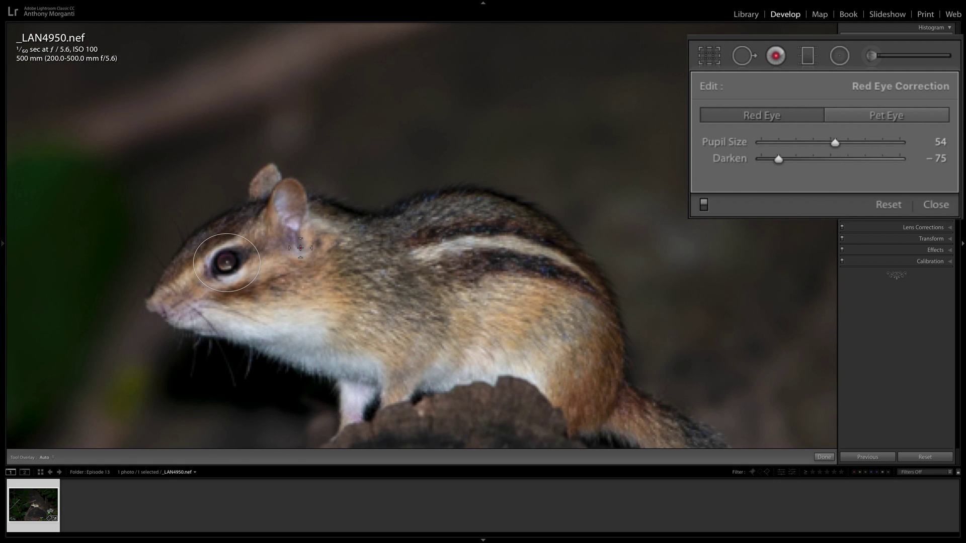
pyautogui.press('space')
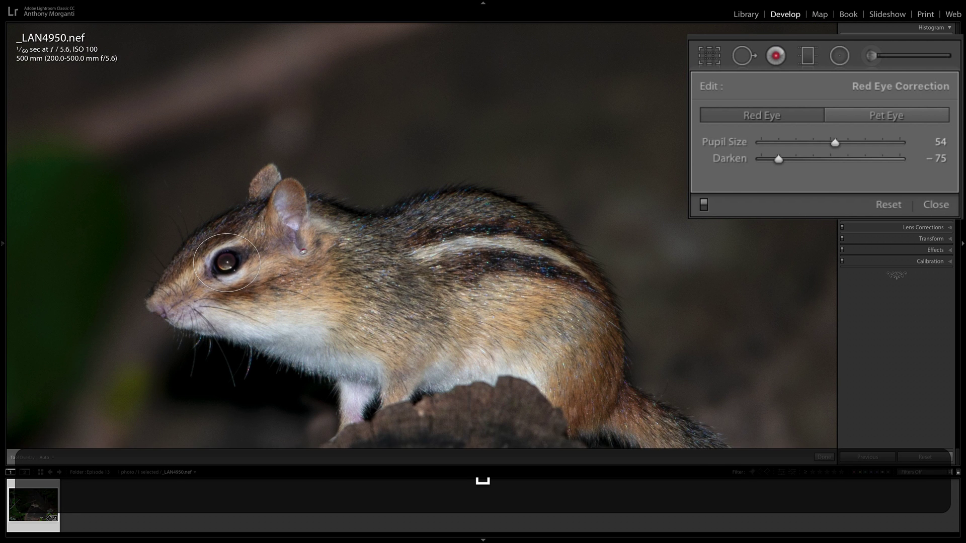
pyautogui.moveTo(301, 248); pyautogui.dragTo(435, 214)
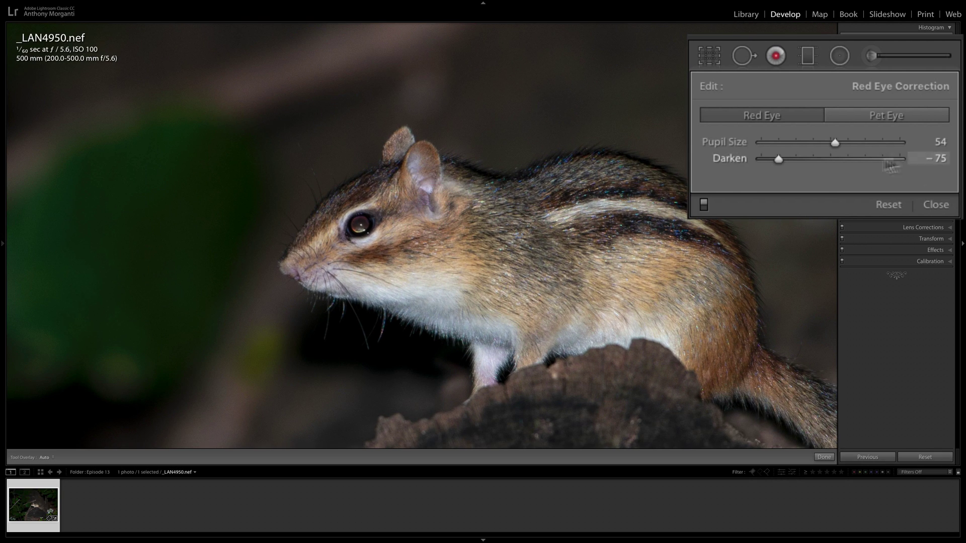
pyautogui.moveTo(780, 162); pyautogui.dragTo(748, 164)
pyautogui.moveTo(834, 143)
pyautogui.mouseDown()
pyautogui.moveTo(850, 143)
pyautogui.moveTo(841, 145)
pyautogui.mouseUp()
pyautogui.moveTo(760, 160)
pyautogui.mouseDown()
pyautogui.moveTo(774, 159)
pyautogui.moveTo(758, 159)
pyautogui.mouseUp()
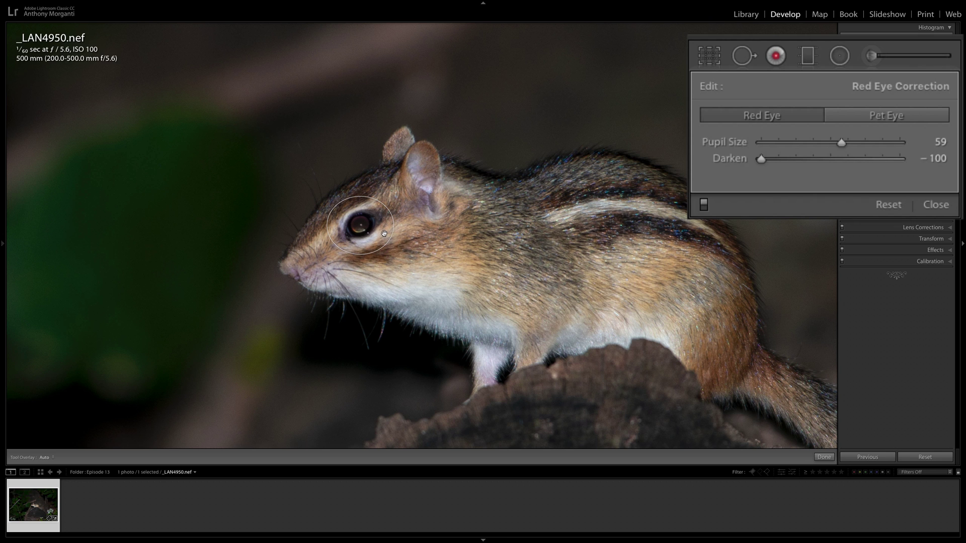
# Step: Switch the eye fix to Pet Eye and position a catchlight inside the chipmunk's pupil
pyautogui.click(863, 109)
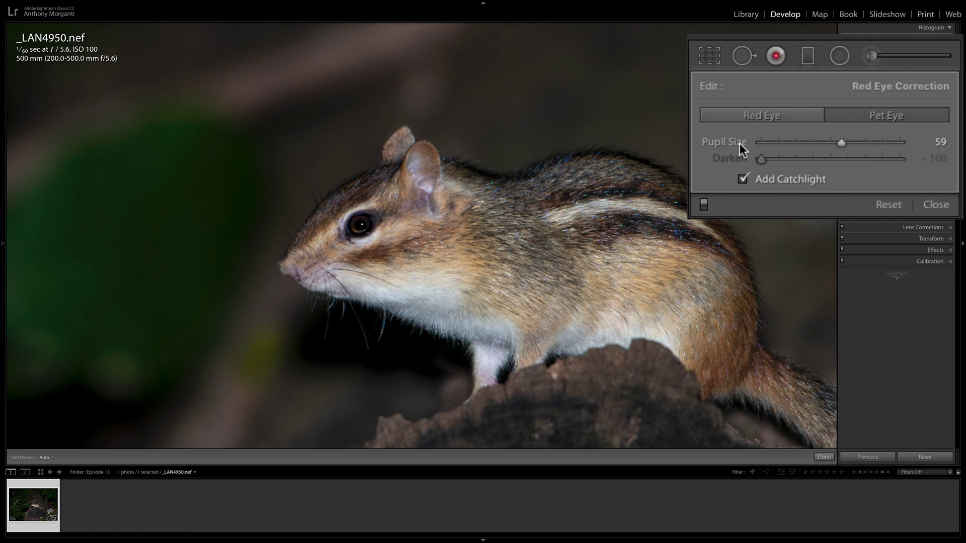
pyautogui.click(744, 180)
pyautogui.moveTo(355, 223); pyautogui.dragTo(360, 223)
pyautogui.moveTo(359, 236); pyautogui.dragTo(359, 237)
pyautogui.click(415, 213)
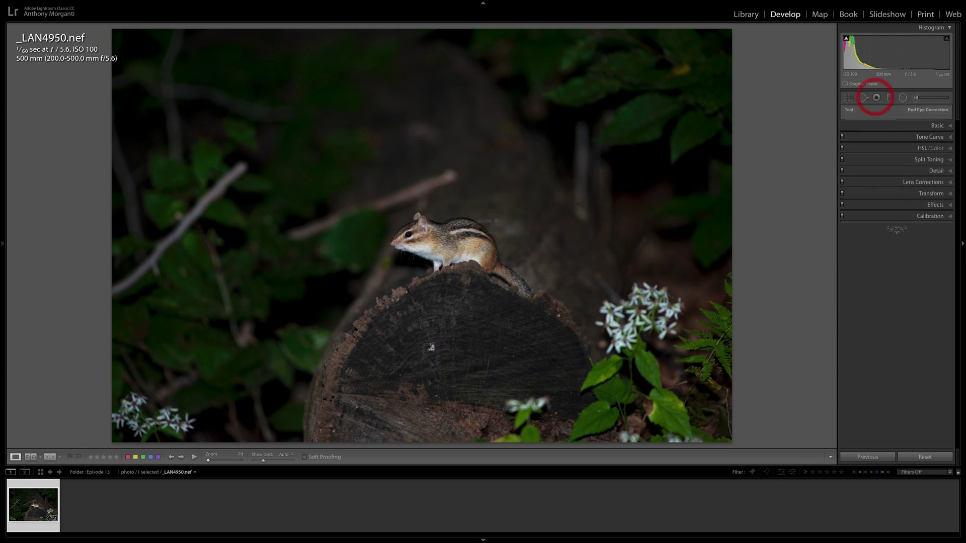
# Step: Reopen the Red Eye Correction and reduce the chipmunk's Pet Eye pupil size to 50
pyautogui.press('z')
pyautogui.press('z')
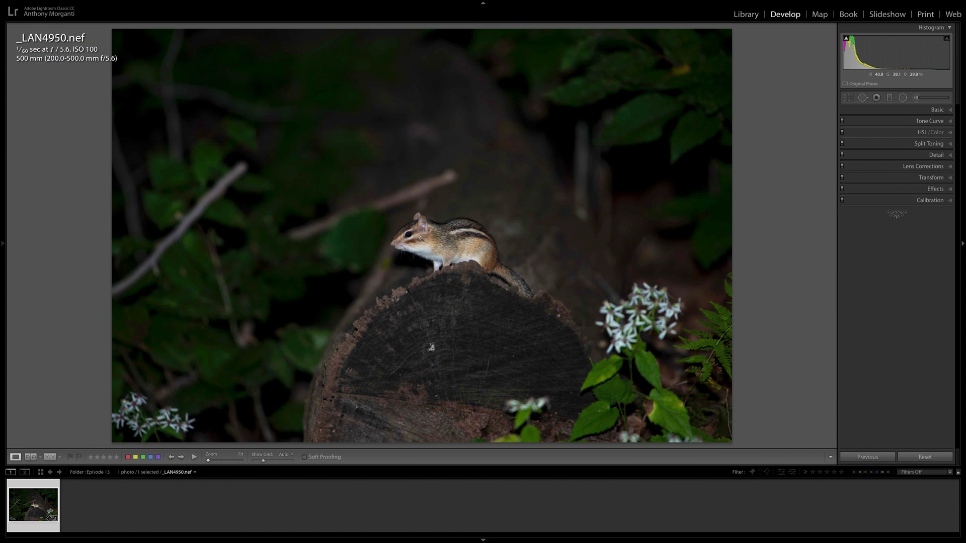
pyautogui.click(877, 98)
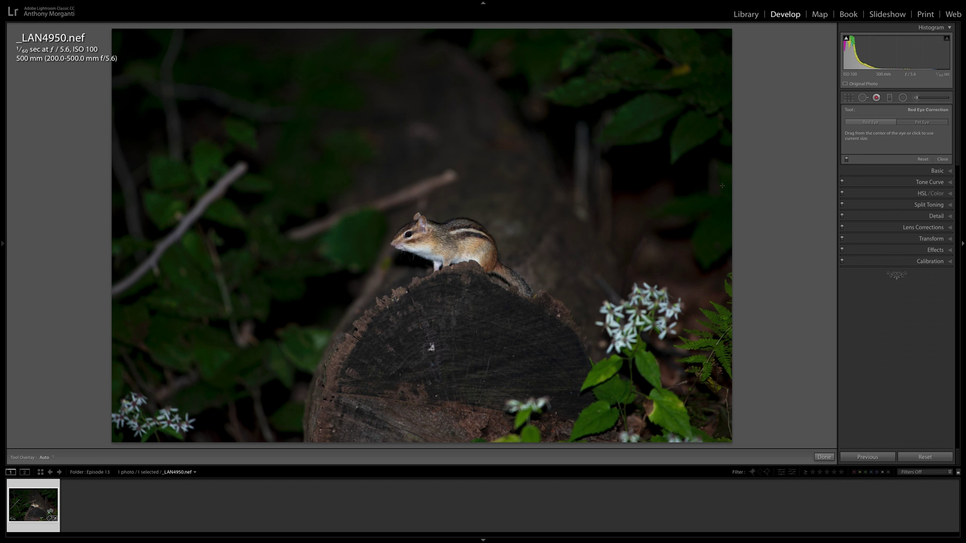
pyautogui.press('z')
pyautogui.click(407, 243)
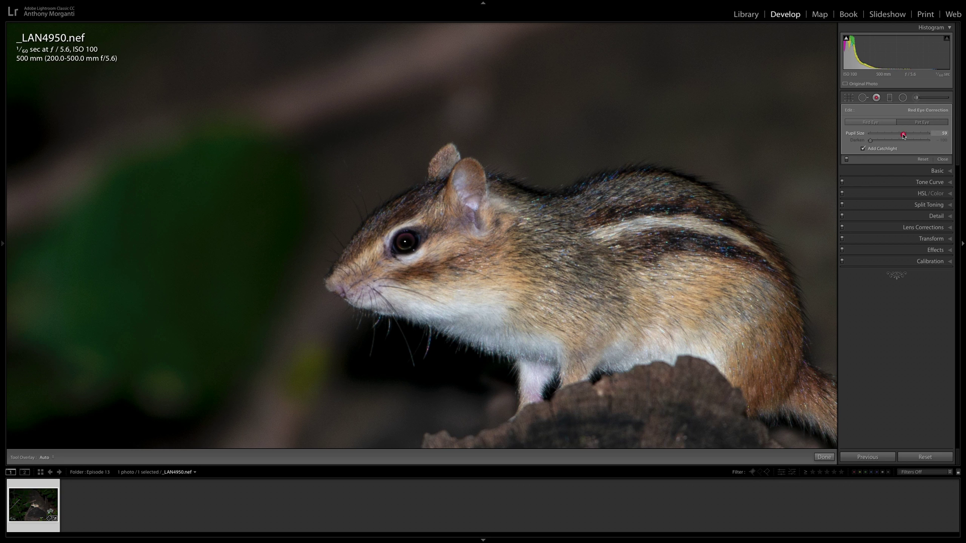
pyautogui.moveTo(904, 135); pyautogui.dragTo(899, 135)
pyautogui.press('z')
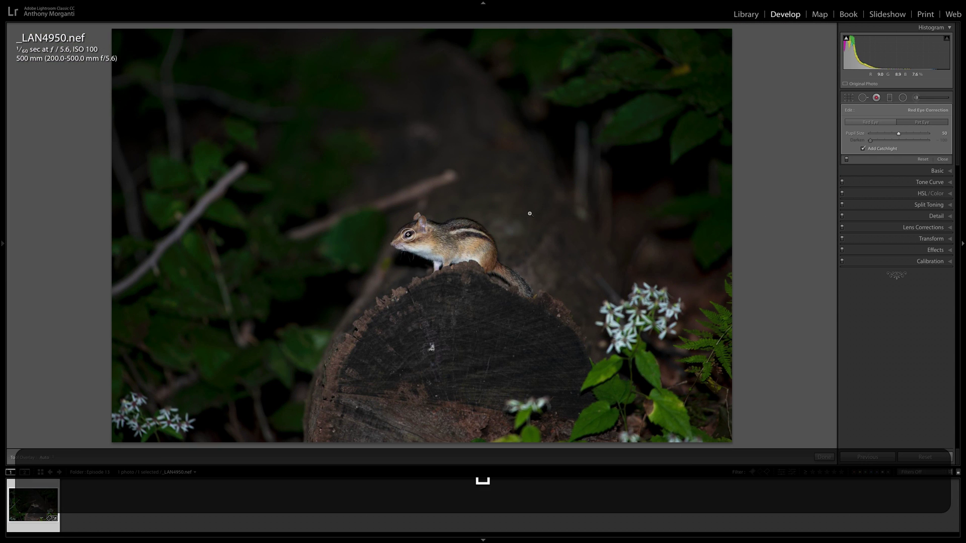
# Step: Zoom into a close-up of the chipmunk's corrected eye with its catchlight
pyautogui.press('z')
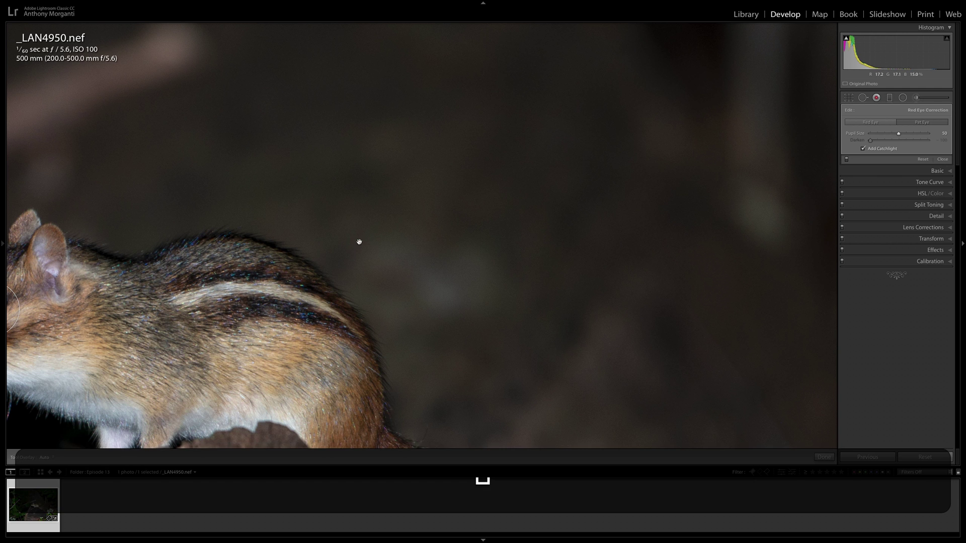